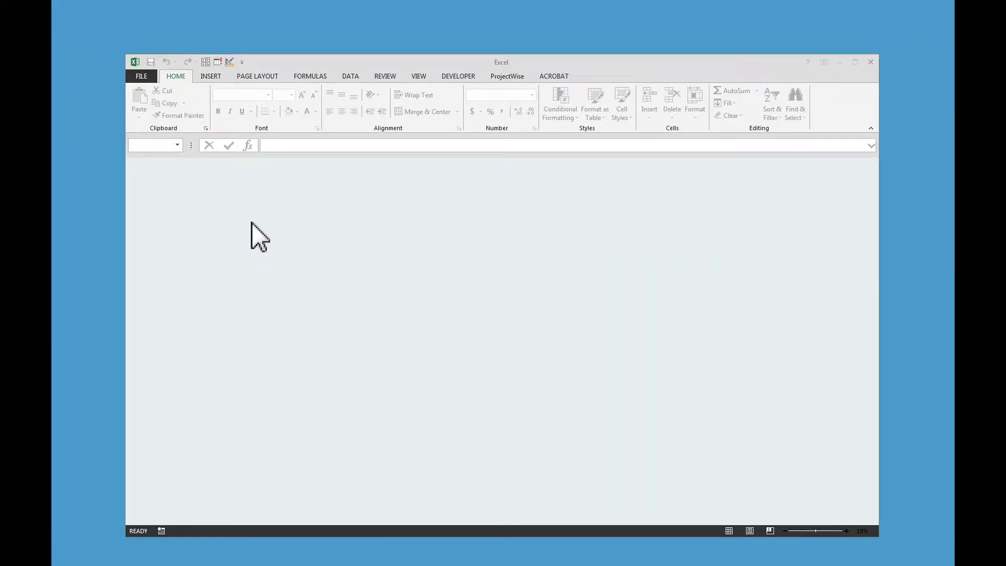
pyautogui.click(142, 76)
# Step: Create a new blank workbook, Book2, from File > New
pyautogui.click(149, 143)
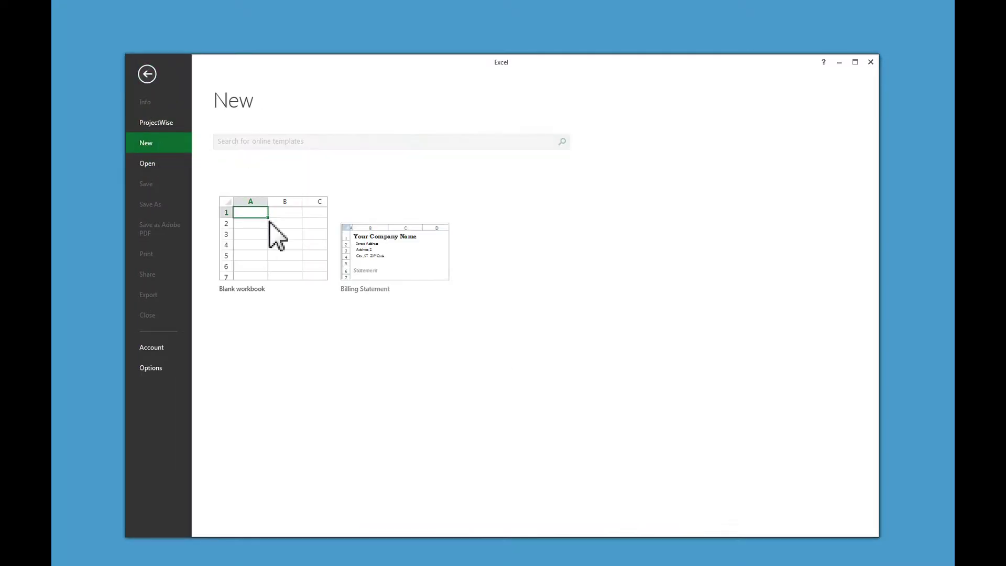
pyautogui.click(276, 236)
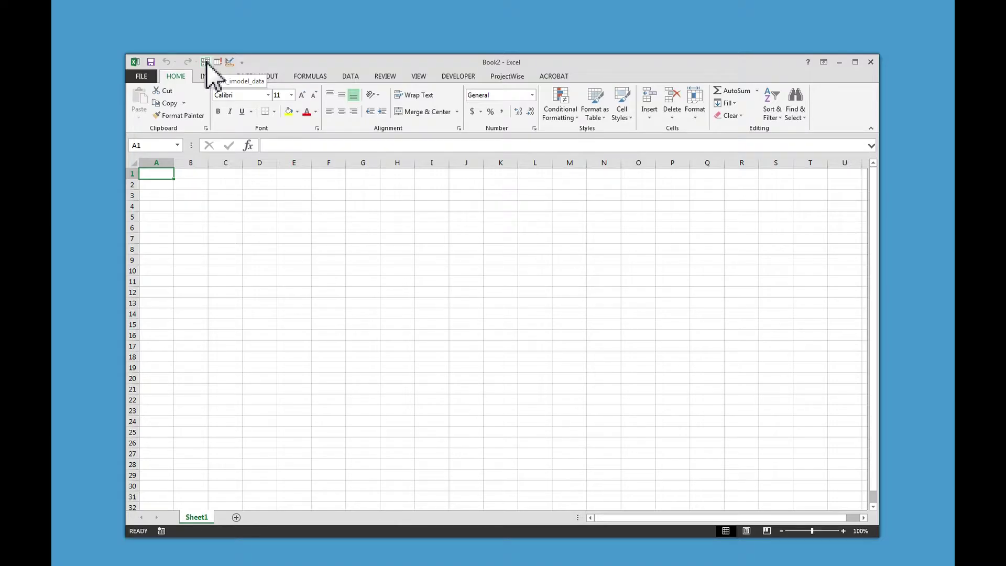
# Step: Load FCS7_PMM.i.dgn from D:\FCS7 into the i-model Importer
pyautogui.click(205, 62)
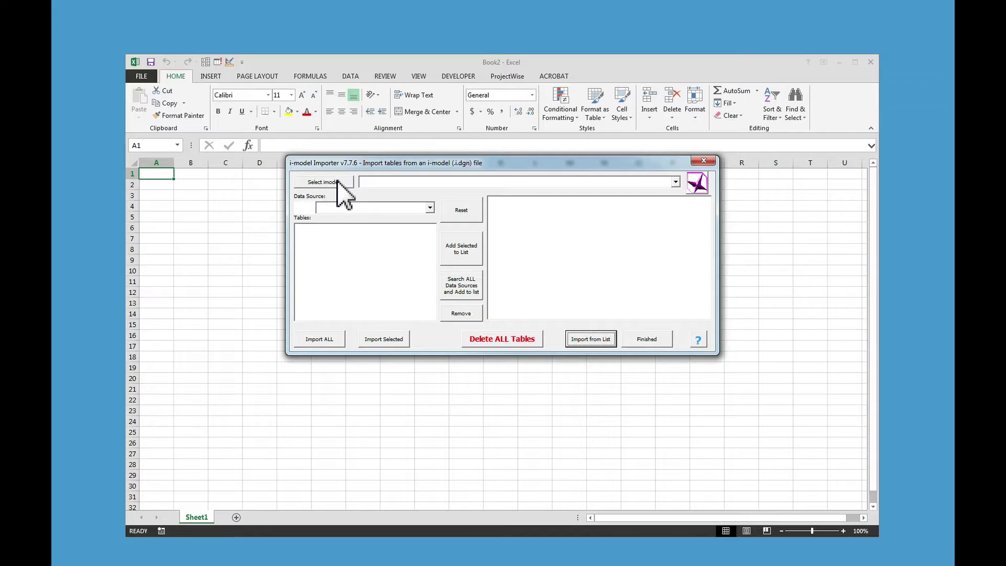
pyautogui.click(337, 183)
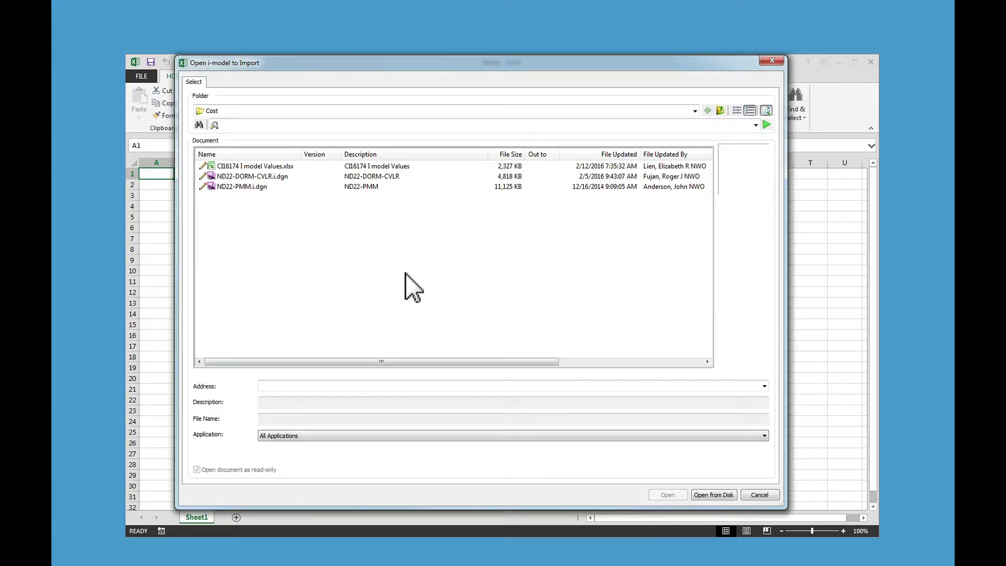
pyautogui.click(713, 494)
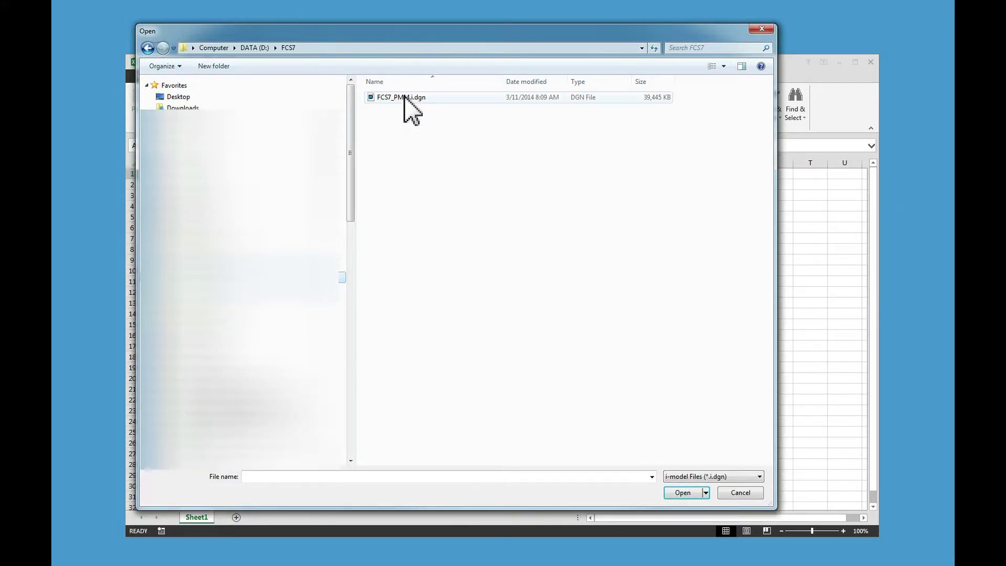
pyautogui.click(405, 98)
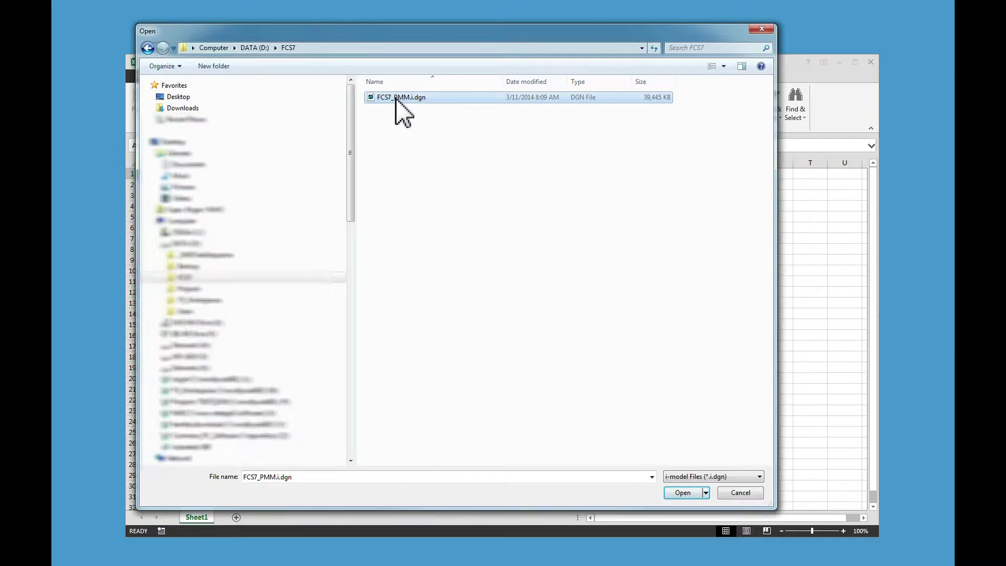
pyautogui.doubleClick(398, 99)
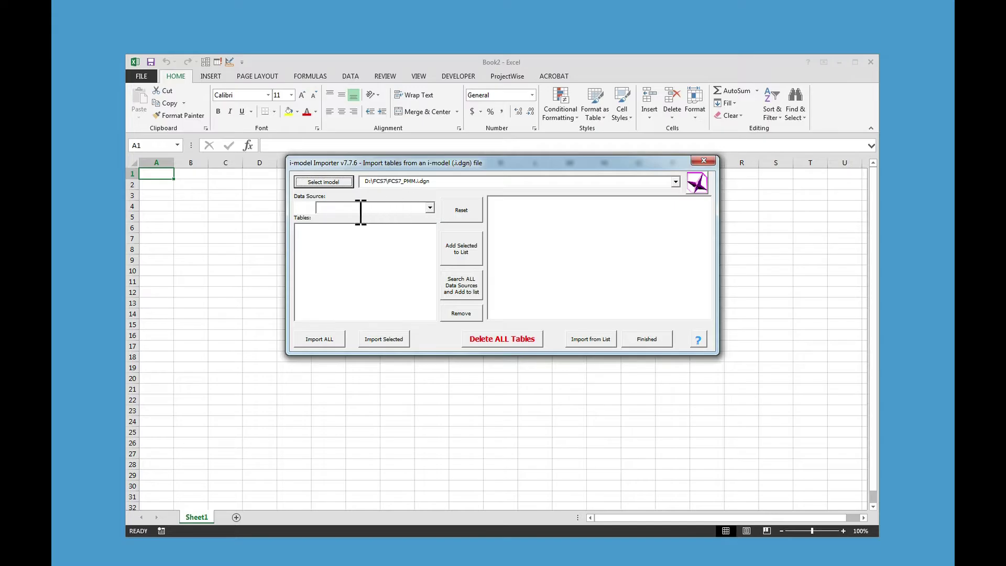
# Step: Open the Data Source list and scroll down to the FY14PN77262HQSTRUC entry
pyautogui.click(429, 209)
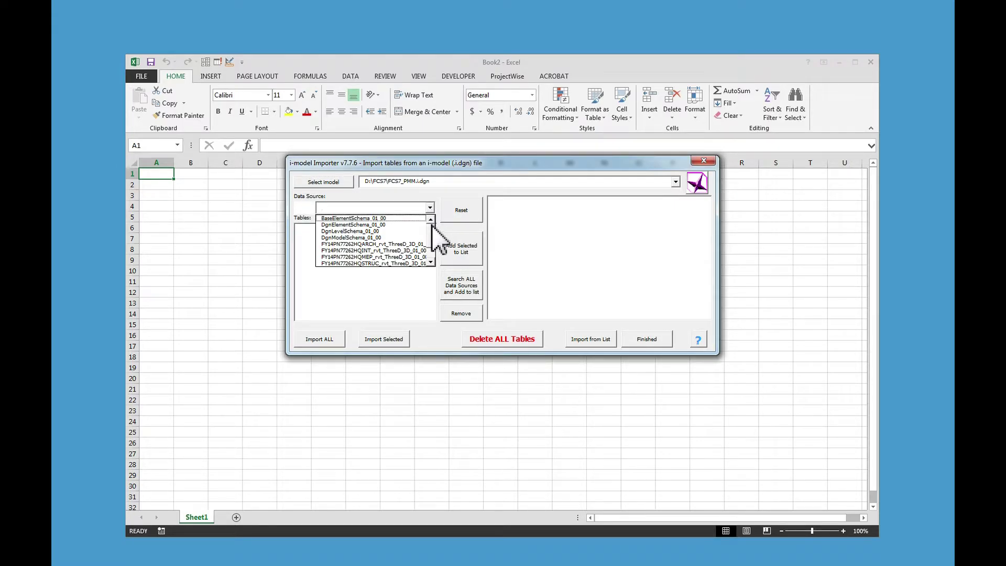
pyautogui.scroll(-1, 434, 241)
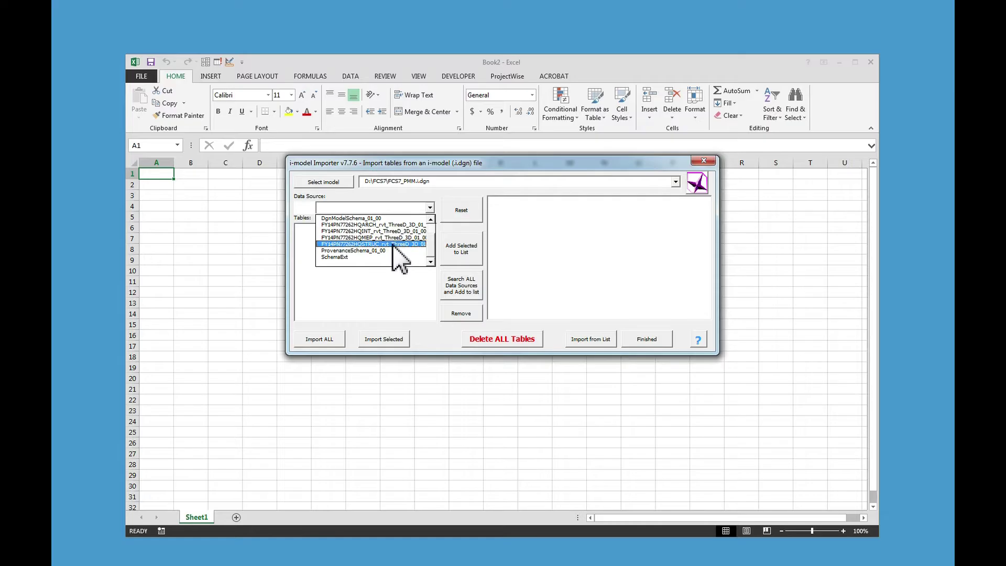
# Step: Choose the STRUC source and import Structural_Columns and Structural_Framing into new A8 sheets
pyautogui.click(367, 244)
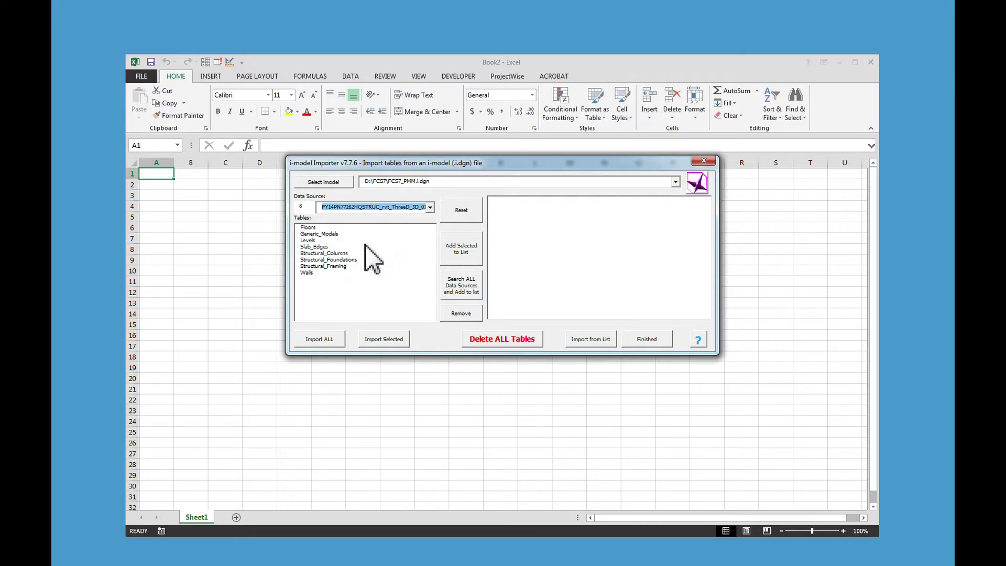
pyautogui.click(320, 260)
pyautogui.keyDown('ctrl'); pyautogui.click(321, 261); pyautogui.keyUp('ctrl')
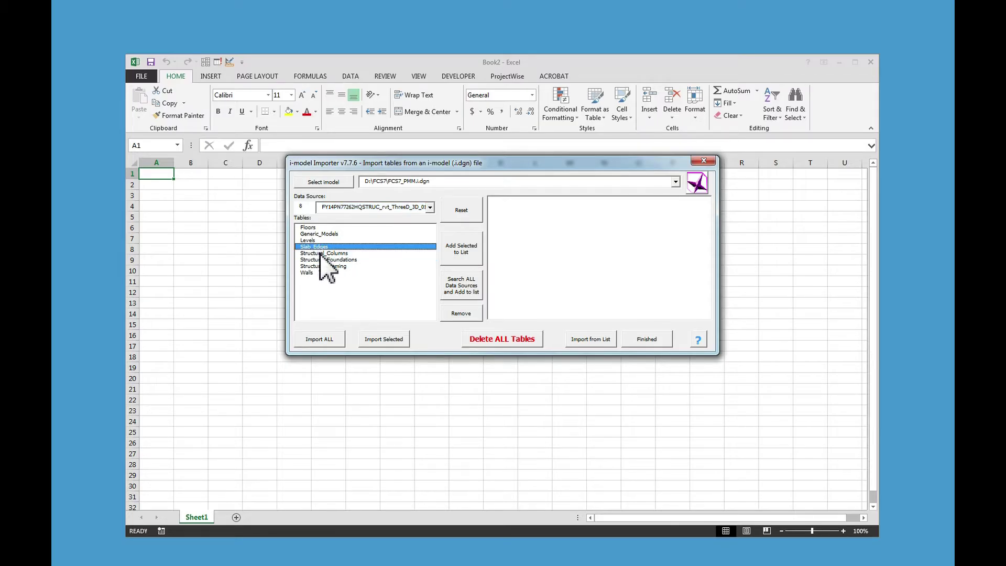
pyautogui.keyDown('ctrl'); pyautogui.click(328, 267); pyautogui.keyUp('ctrl')
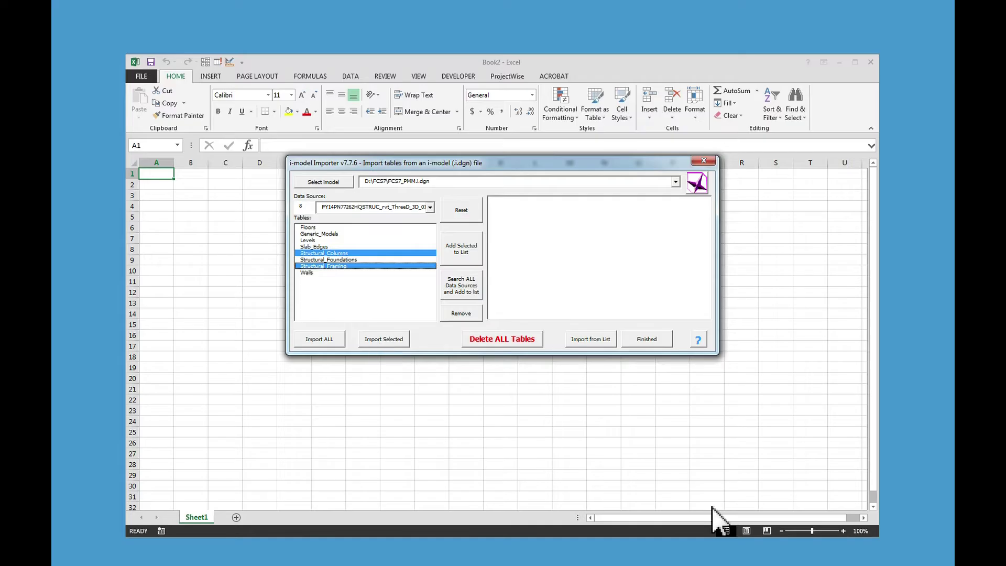
pyautogui.click(393, 340)
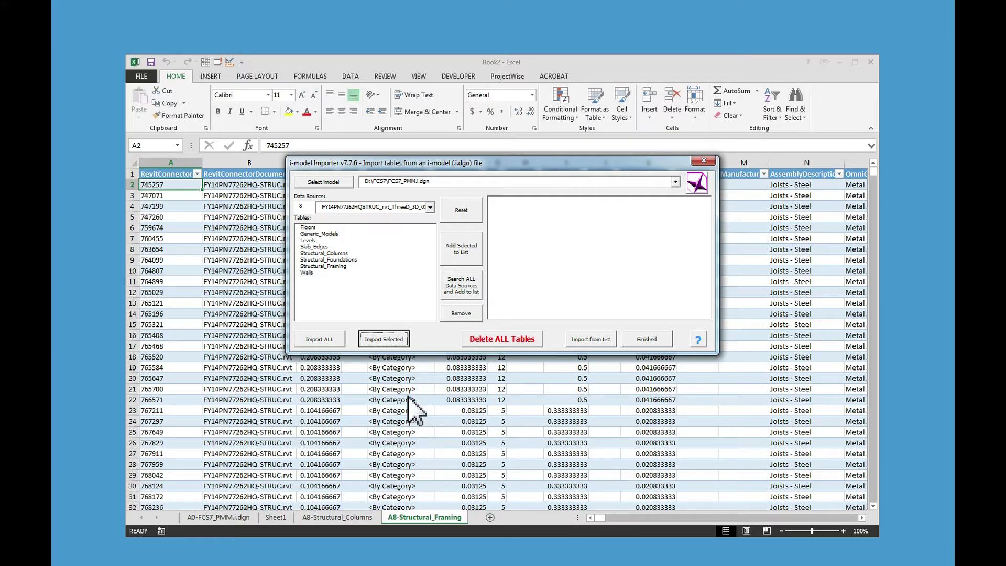
# Step: Switch to the ARCH data source and queue the Doors table for import
pyautogui.click(430, 207)
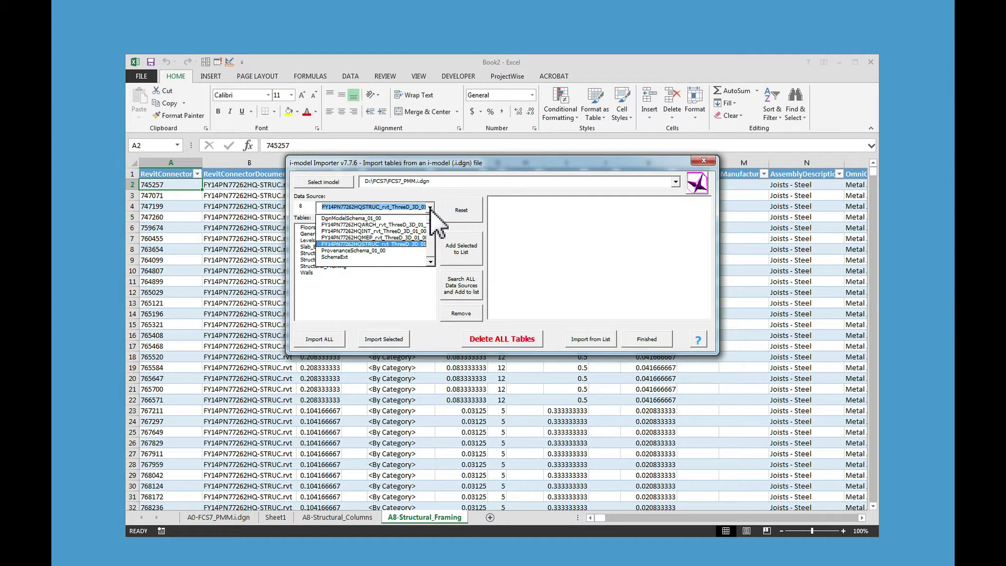
pyautogui.click(380, 224)
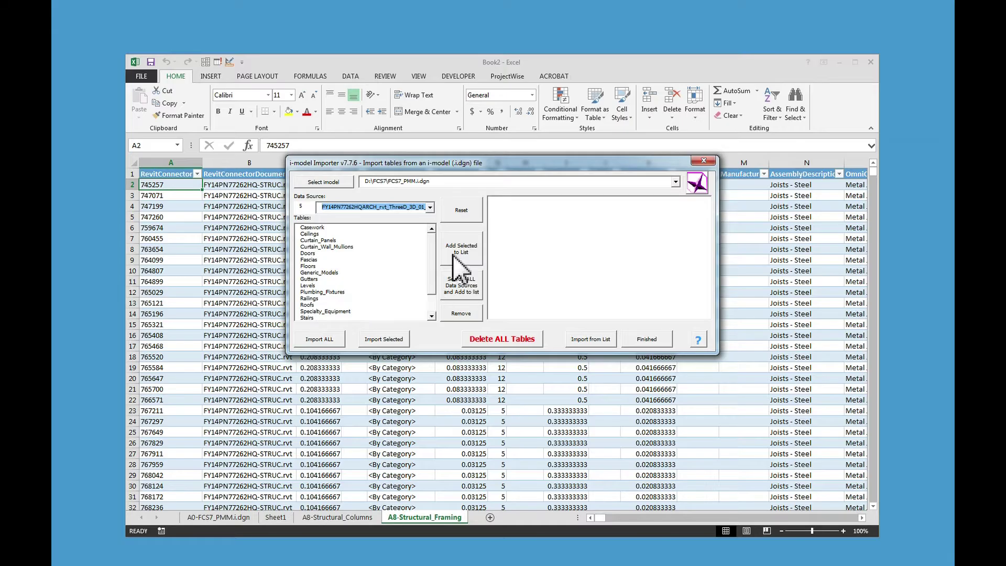
pyautogui.click(322, 253)
pyautogui.click(431, 305)
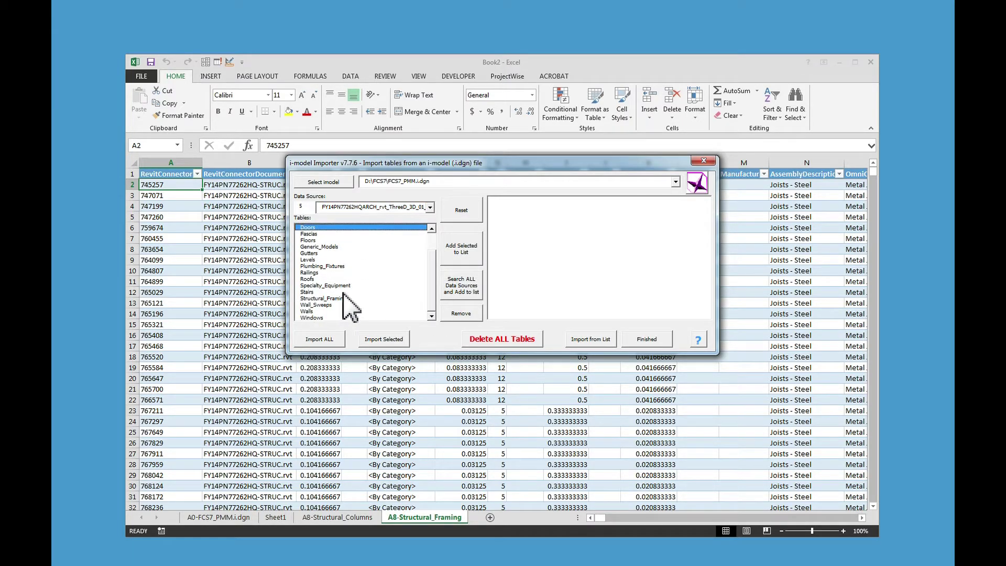
pyautogui.click(465, 253)
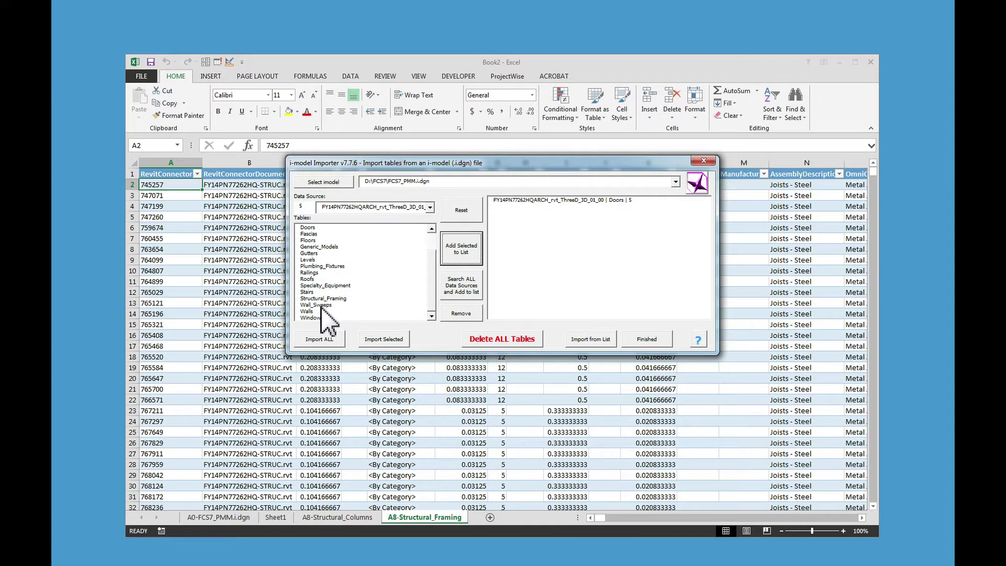
# Step: Queue the Windows and Walls tables, then remove Windows from the import list
pyautogui.click(312, 317)
pyautogui.click(461, 249)
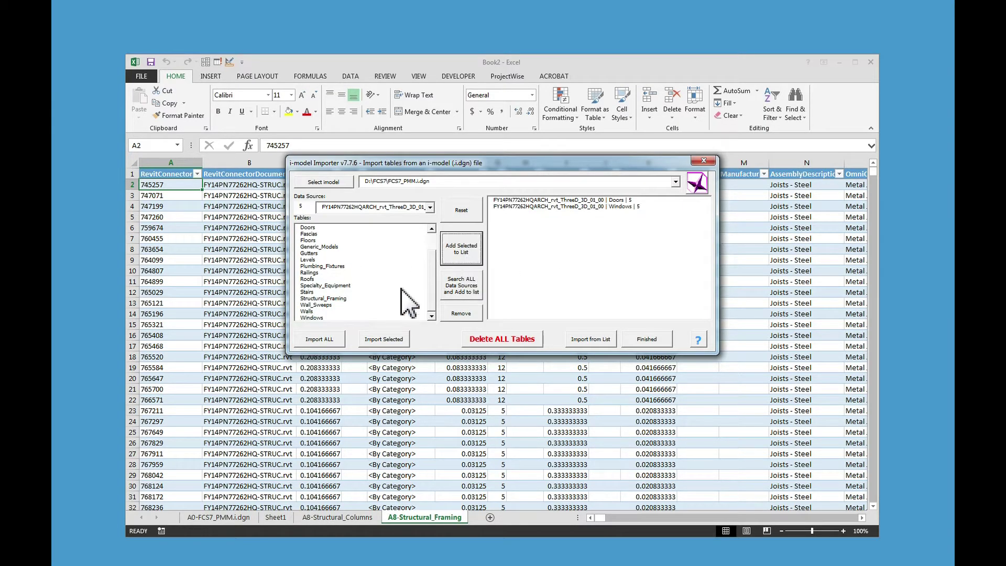
pyautogui.click(313, 311)
pyautogui.click(462, 257)
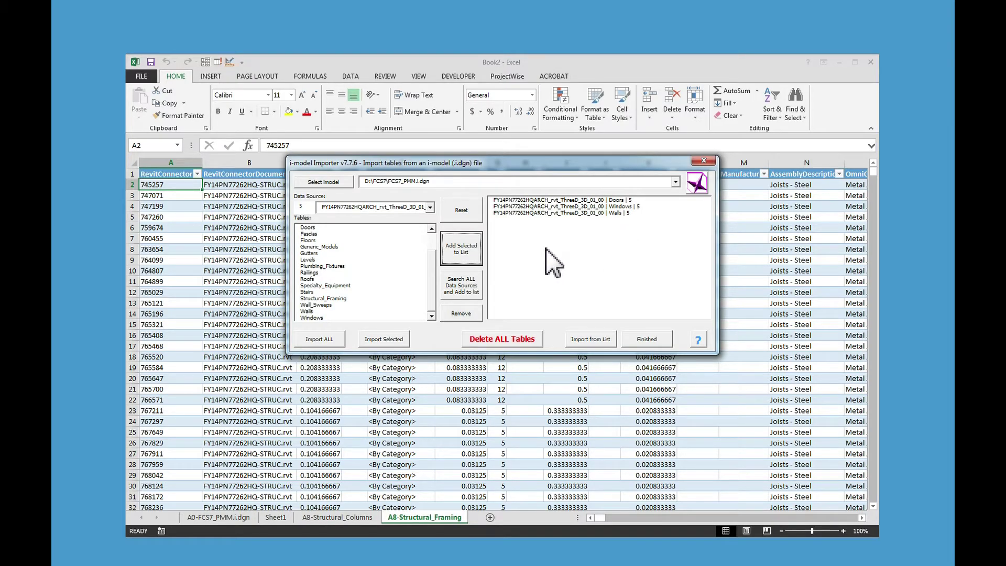
pyautogui.click(515, 207)
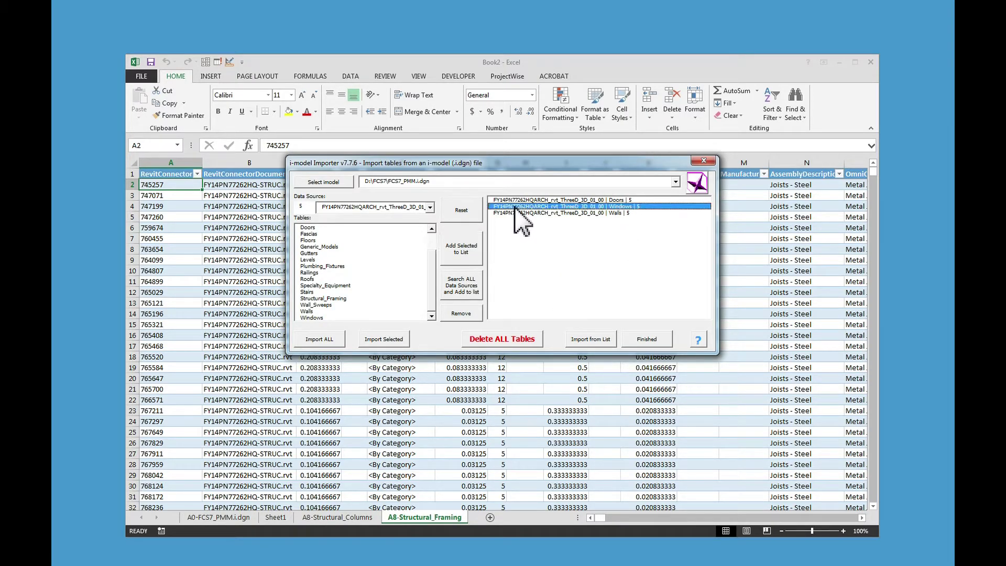
pyautogui.click(459, 313)
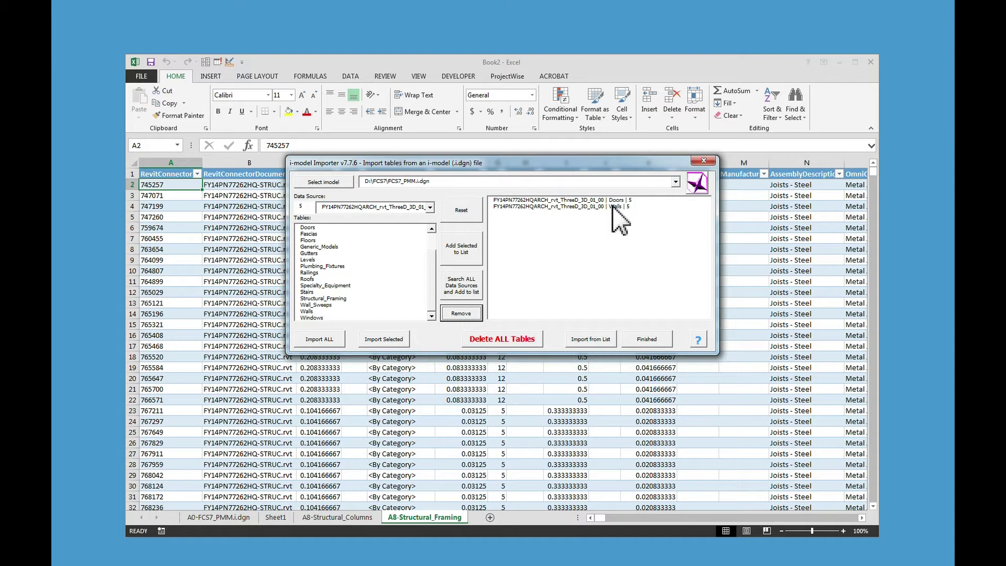
pyautogui.click(315, 311)
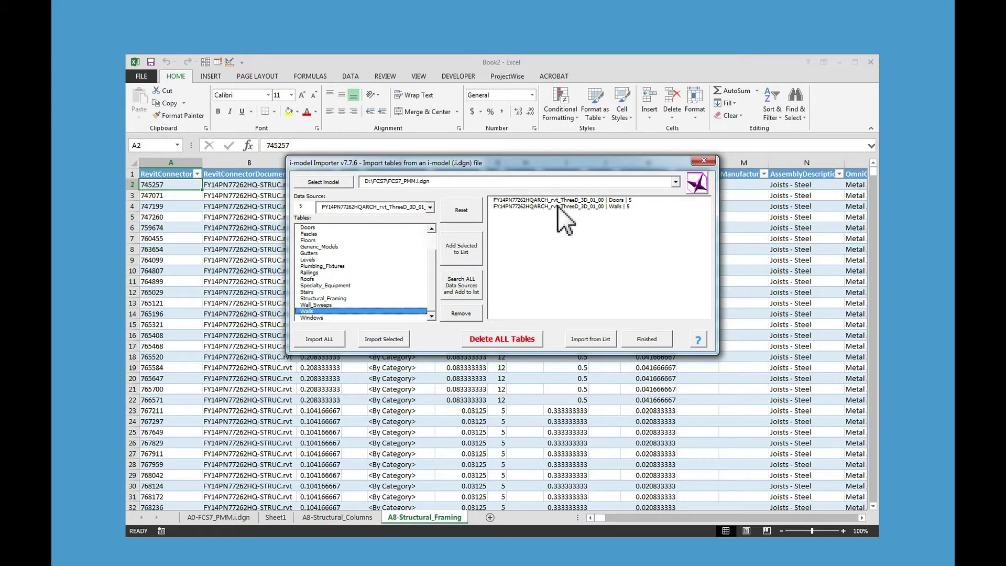
# Step: Re-add Windows, then check the MEP data source and return to ARCH
pyautogui.click(316, 317)
pyautogui.click(461, 249)
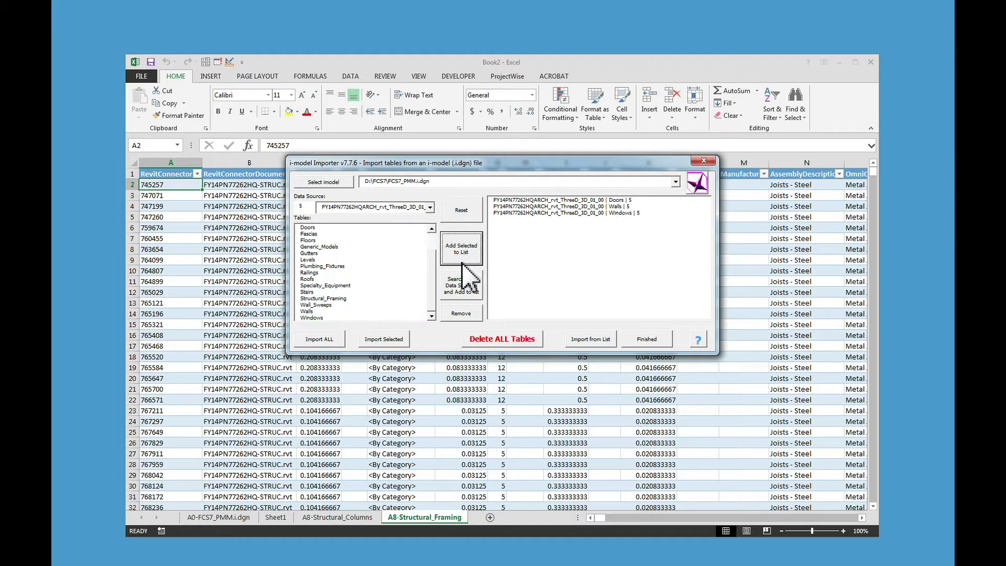
pyautogui.click(430, 207)
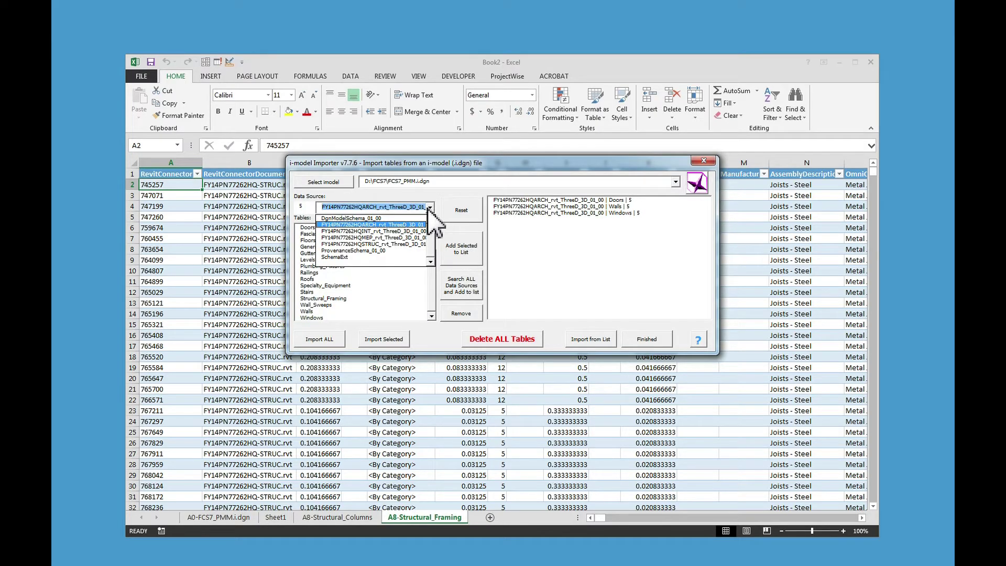
pyautogui.click(380, 237)
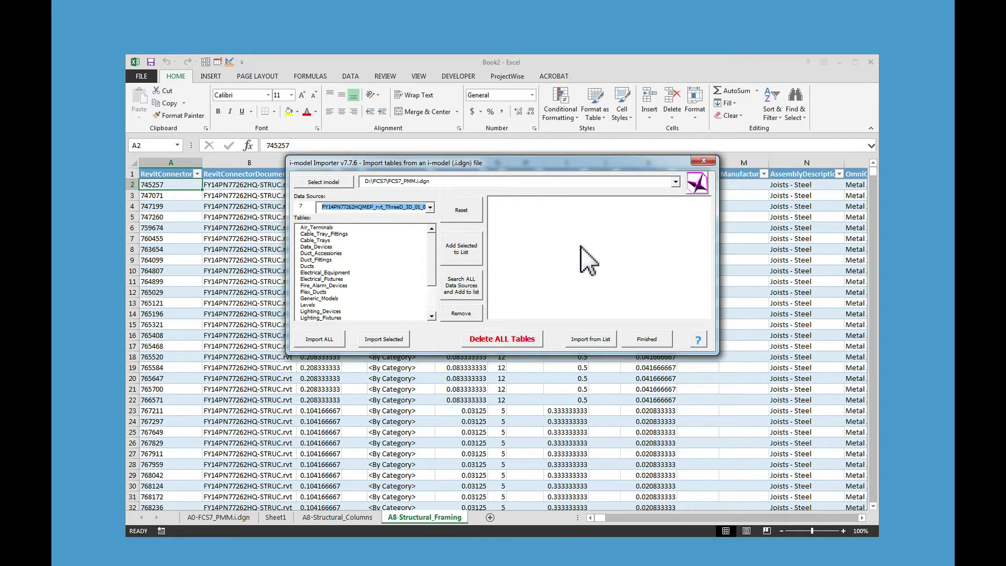
pyautogui.click(430, 206)
pyautogui.click(401, 225)
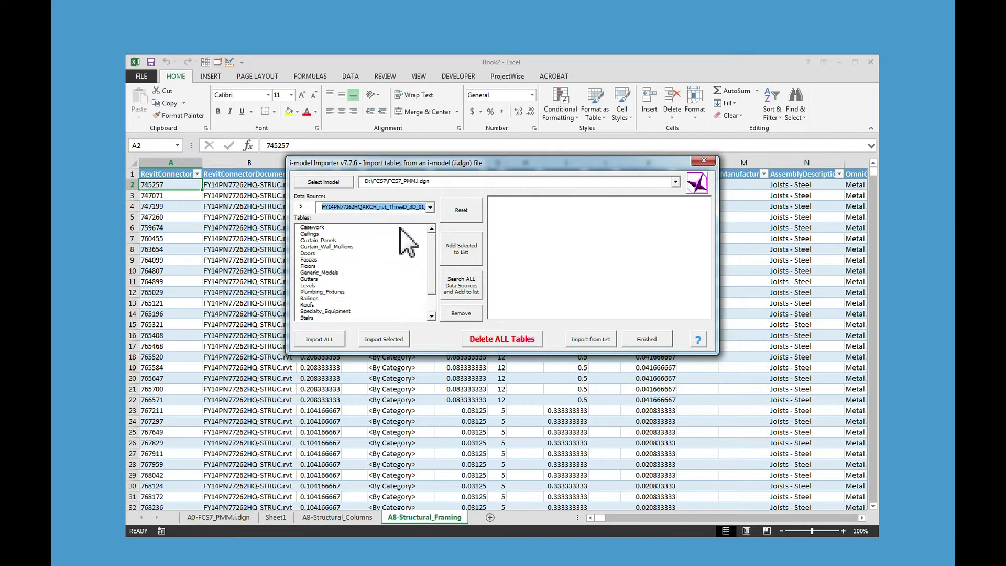
# Step: Queue the Doors, Walls and Windows tables together on the import list
pyautogui.click(313, 254)
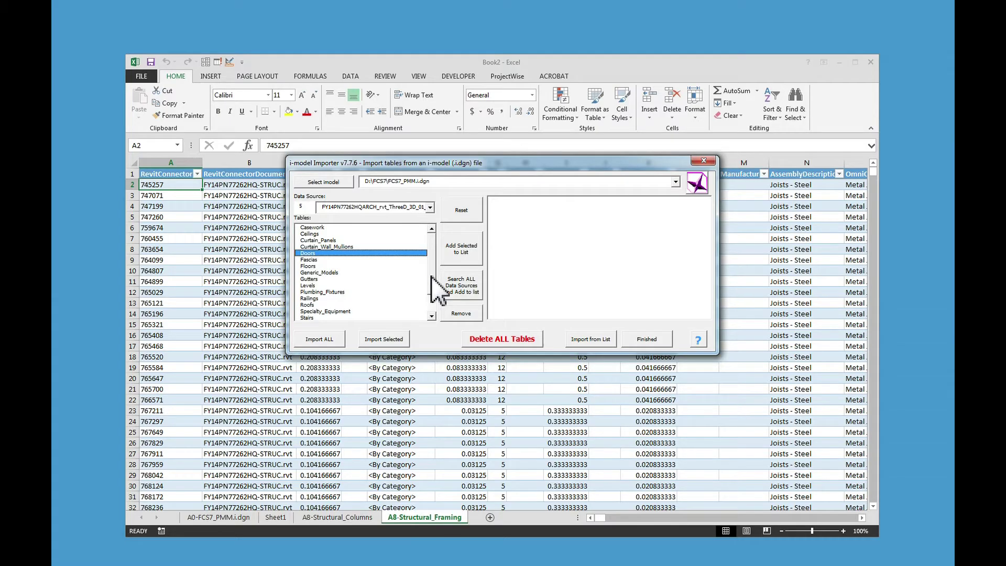
pyautogui.click(429, 300)
pyautogui.click(318, 311)
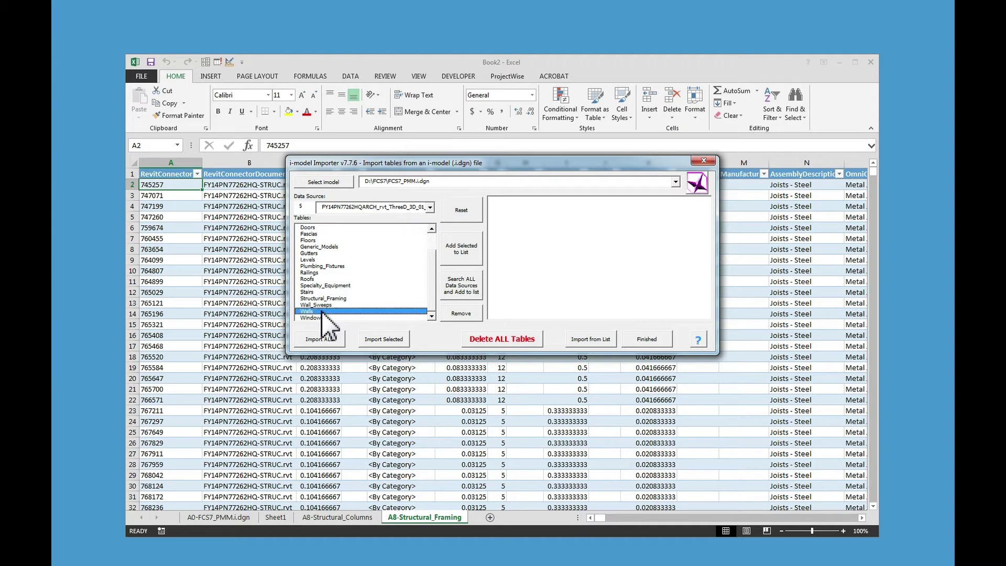
pyautogui.click(319, 228)
pyautogui.click(470, 251)
pyautogui.moveTo(317, 310); pyautogui.dragTo(327, 317)
pyautogui.click(475, 252)
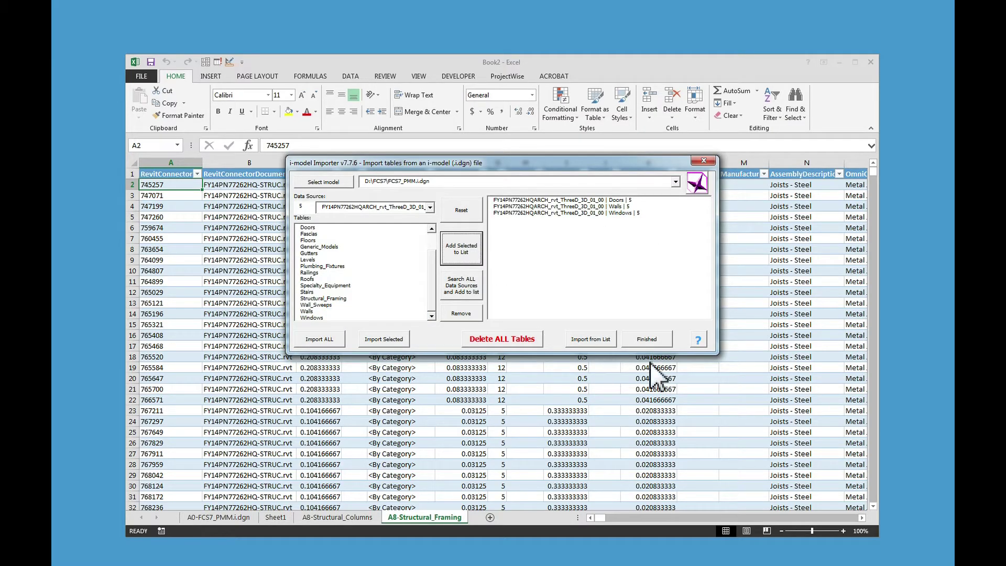
# Step: Import Doors, Walls and Windows into A5 sheets, close the importer, and review each sheet
pyautogui.click(589, 340)
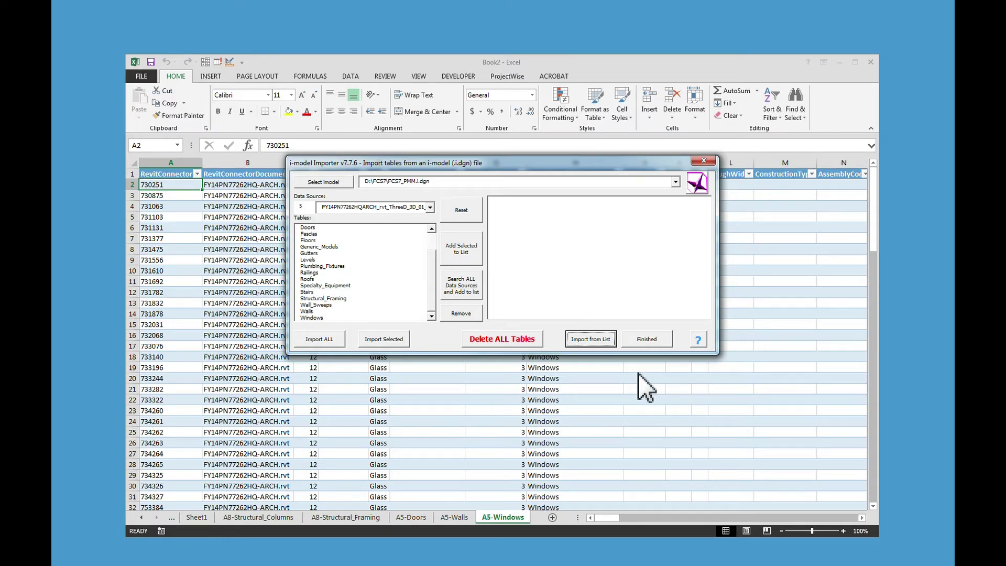
pyautogui.click(647, 339)
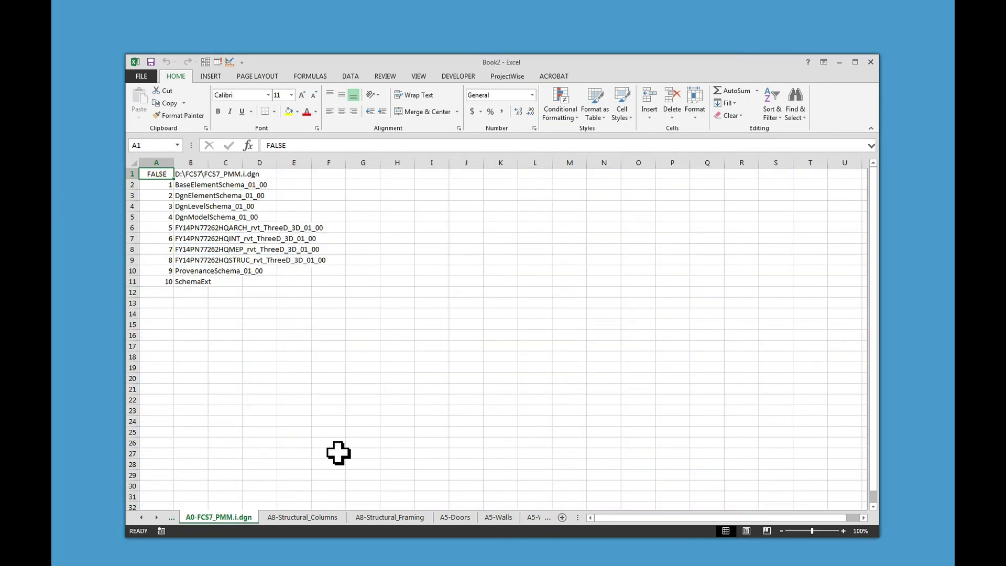
pyautogui.click(325, 517)
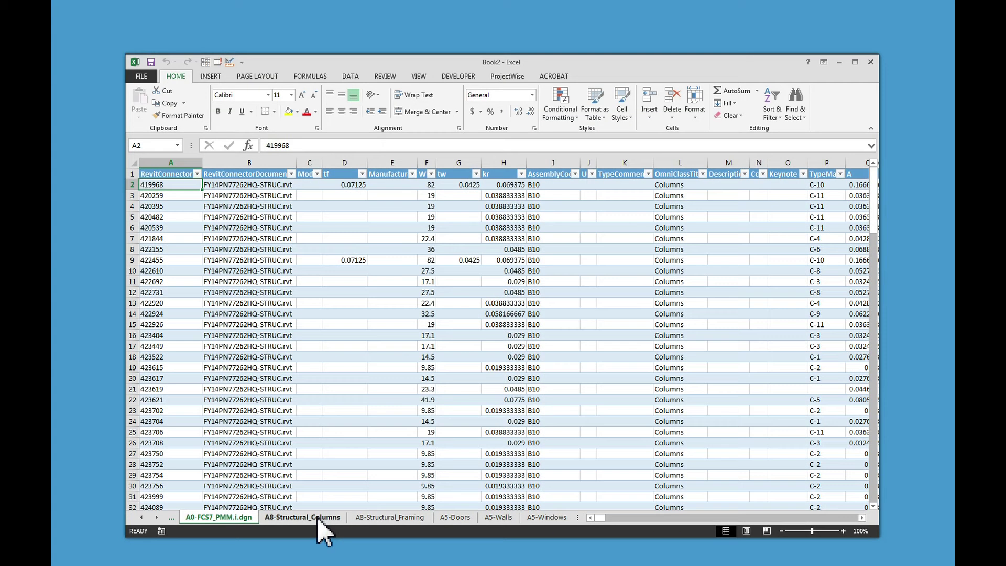
pyautogui.click(390, 517)
pyautogui.click(454, 517)
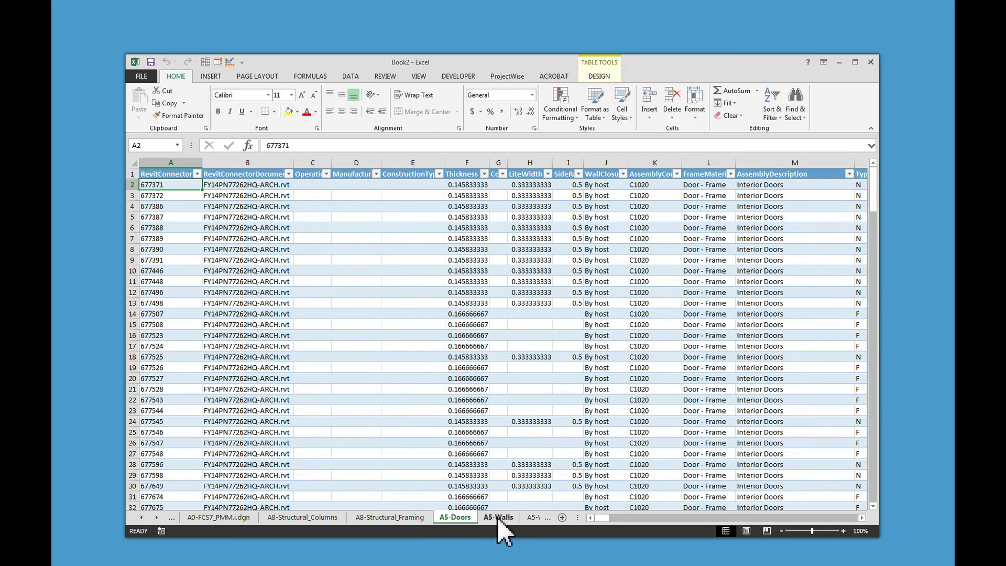
pyautogui.click(498, 516)
pyautogui.click(471, 518)
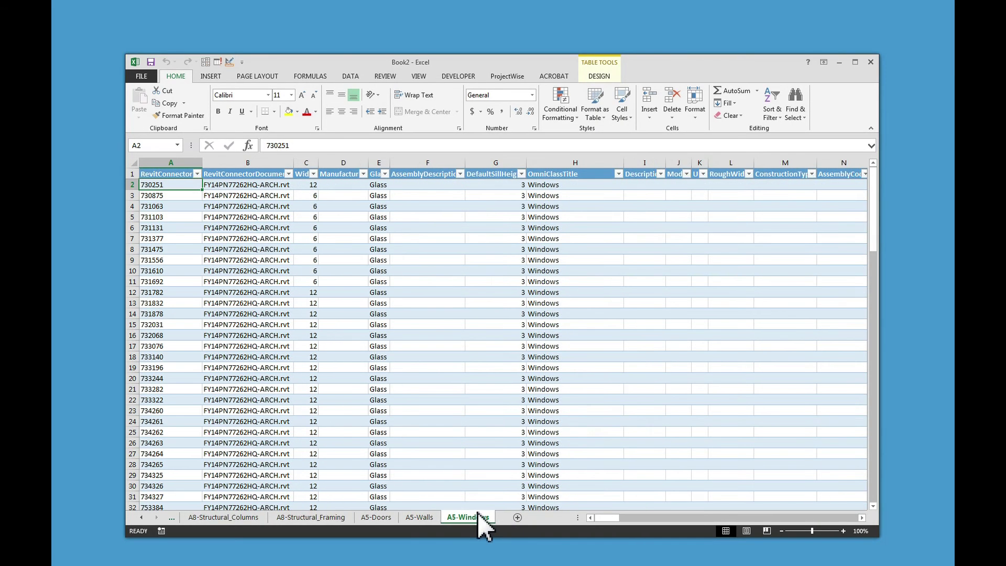